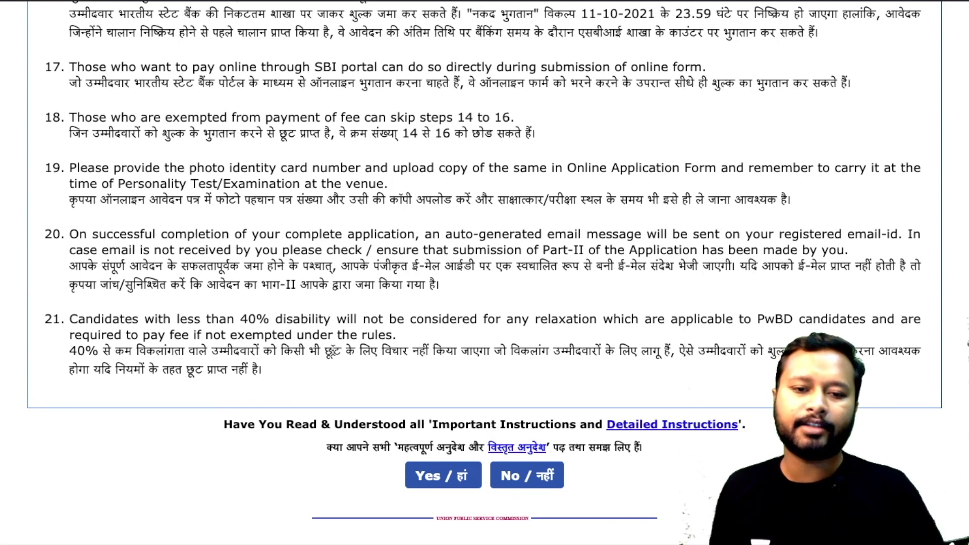
Step: Confirm the instructions as read and review the Part-I registration fields down to the note on fee exemption for SC/ST, PH and Female candidates
{"action": "left_click", "coordinate": [443, 485]}
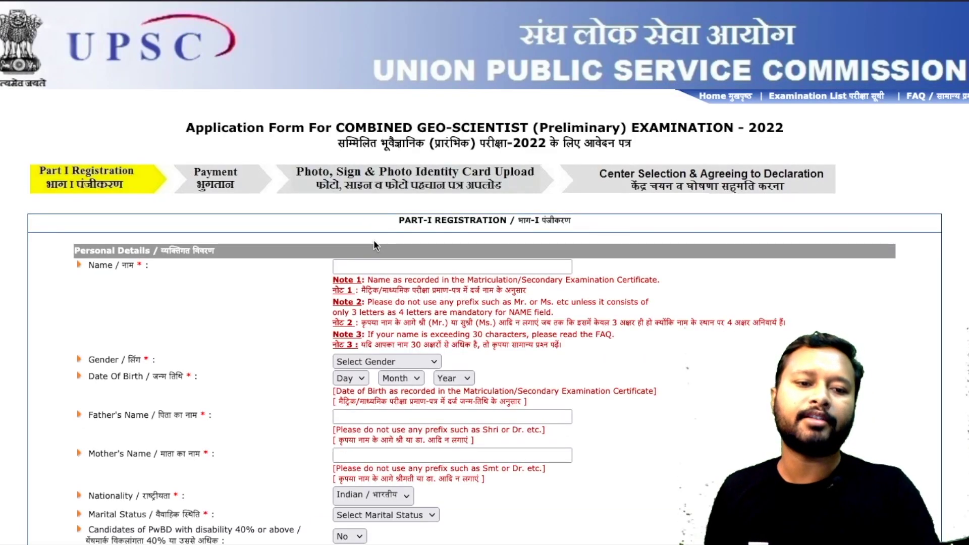
{"action": "scroll", "coordinate": [374, 240], "scroll_direction": "down", "scroll_amount": 3}
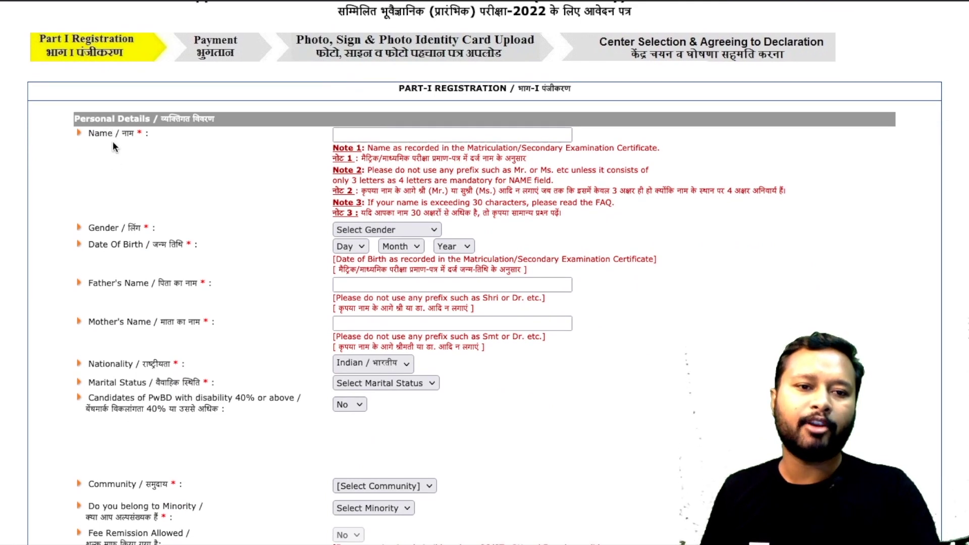
{"action": "scroll", "coordinate": [132, 222], "scroll_direction": "down", "scroll_amount": 1}
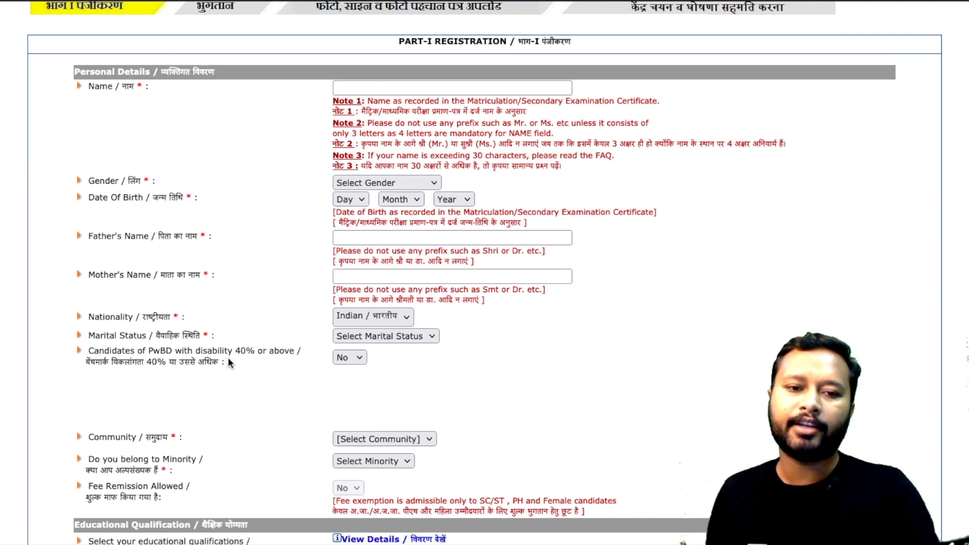
{"action": "scroll", "coordinate": [219, 356], "scroll_direction": "down", "scroll_amount": 1}
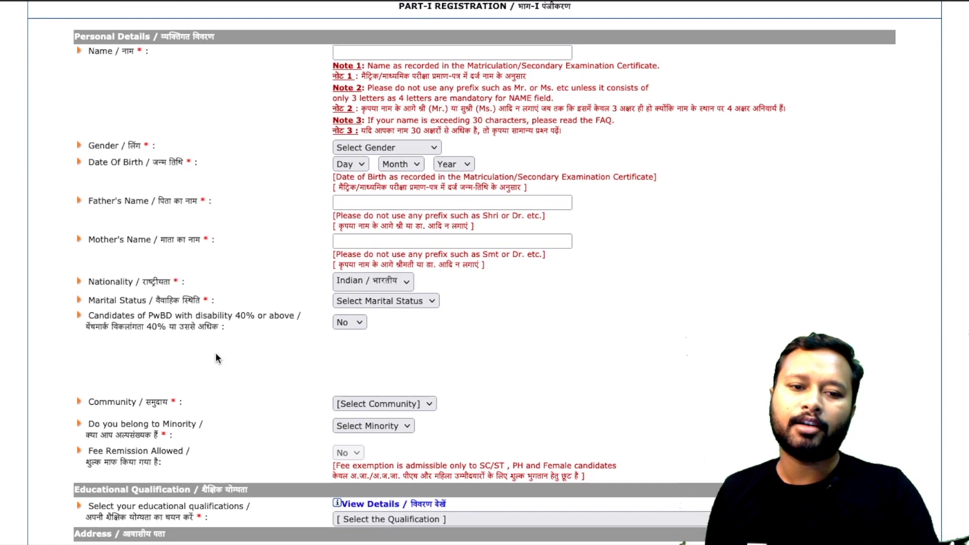
{"action": "scroll", "coordinate": [216, 357], "scroll_direction": "down", "scroll_amount": 5}
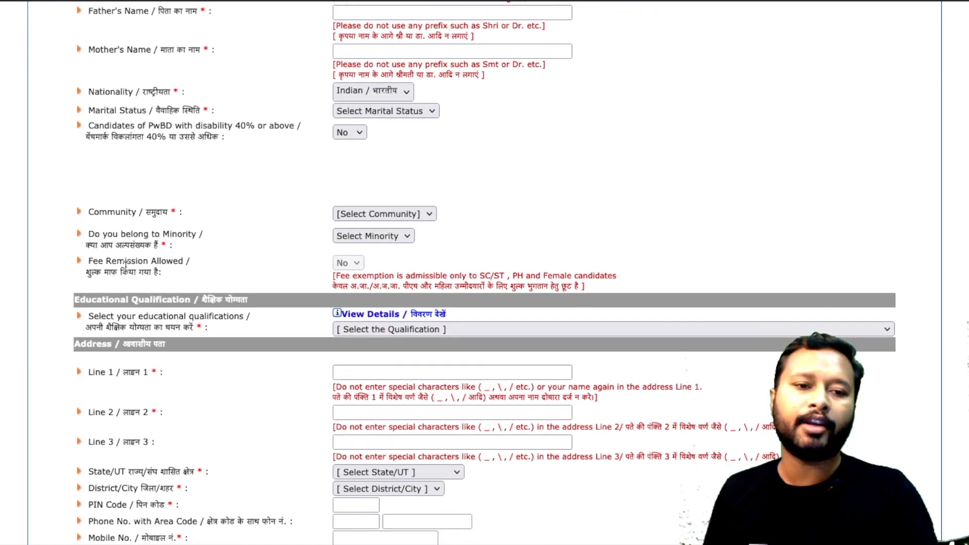
{"action": "scroll", "coordinate": [126, 263], "scroll_direction": "down", "scroll_amount": 2}
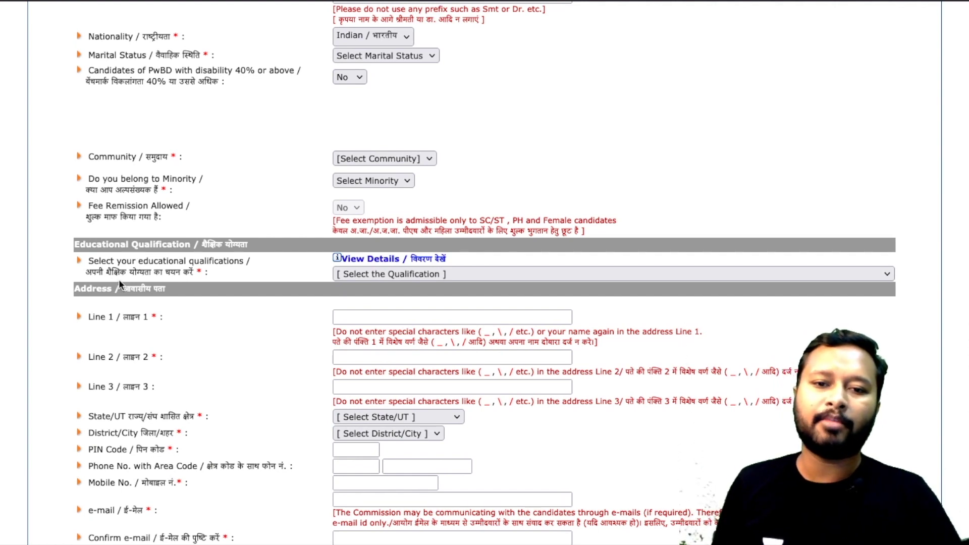
{"action": "left_click_drag", "start_coordinate": [480, 221], "coordinate": [617, 221]}
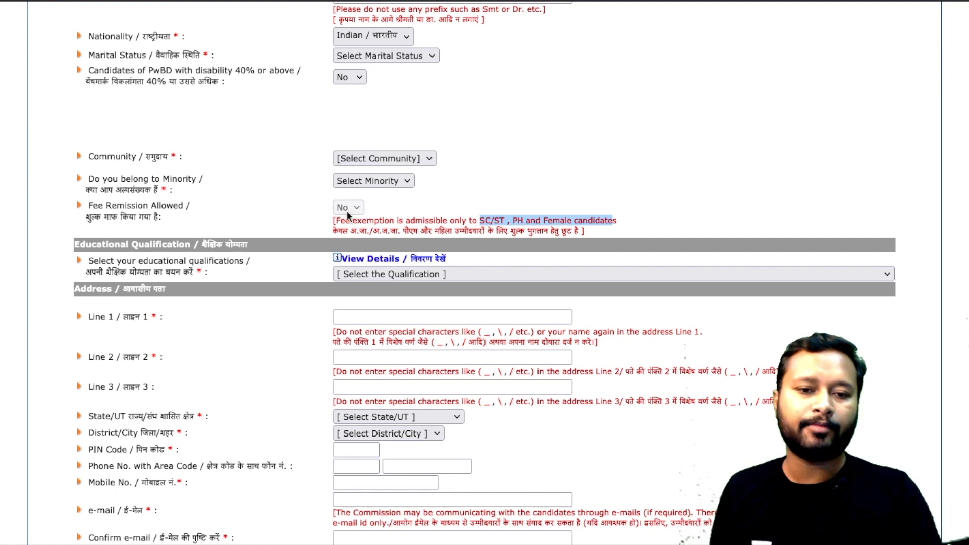
Step: Choose the Master's degree in Geological Science or Geo-Exploration option as the educational qualification and review the remaining address and contact fields
{"action": "scroll", "coordinate": [349, 247], "scroll_direction": "down", "scroll_amount": 2}
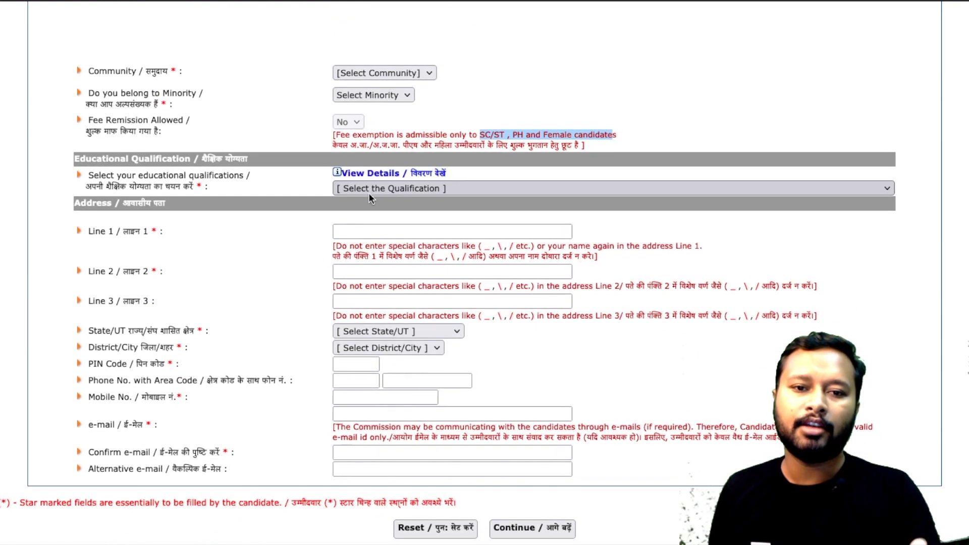
{"action": "left_click", "coordinate": [369, 192]}
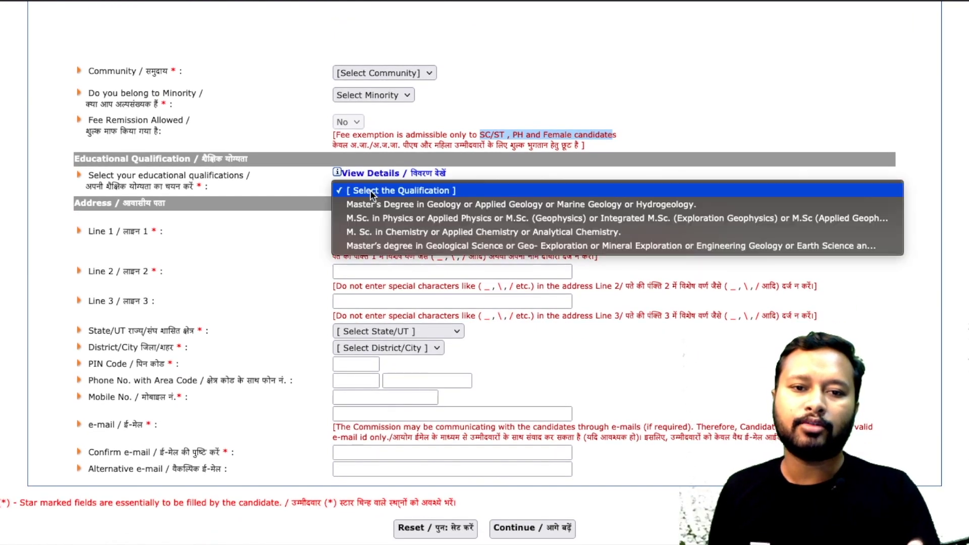
{"action": "left_click", "coordinate": [445, 243]}
{"action": "scroll", "coordinate": [409, 227], "scroll_direction": "up", "scroll_amount": 5}
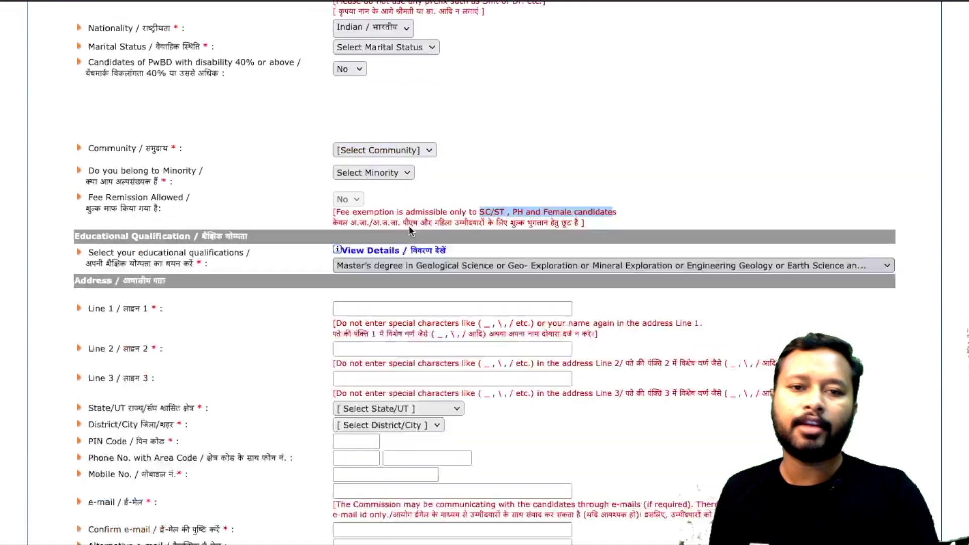
{"action": "scroll", "coordinate": [408, 227], "scroll_direction": "down", "scroll_amount": 6}
{"action": "scroll", "coordinate": [406, 230], "scroll_direction": "up", "scroll_amount": 1}
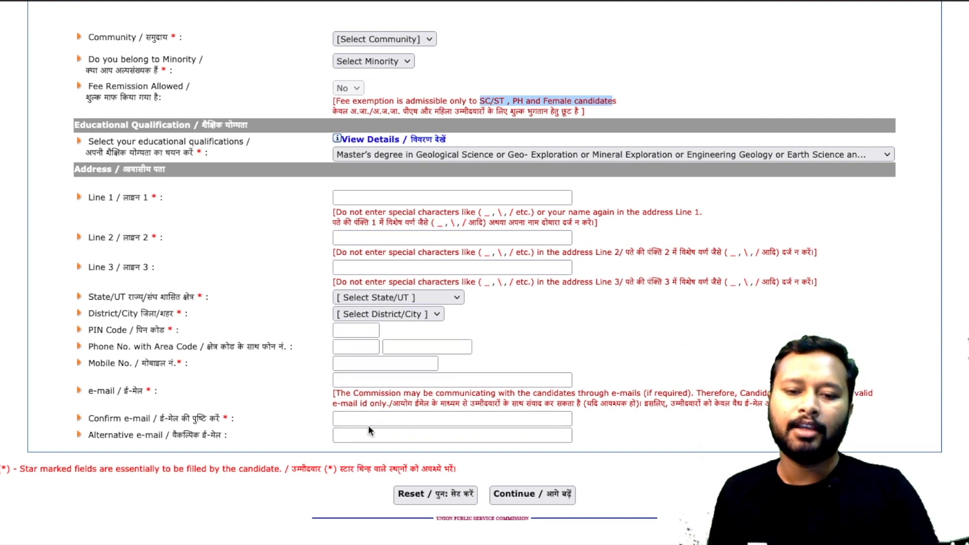
{"action": "scroll", "coordinate": [367, 425], "scroll_direction": "up", "scroll_amount": 10}
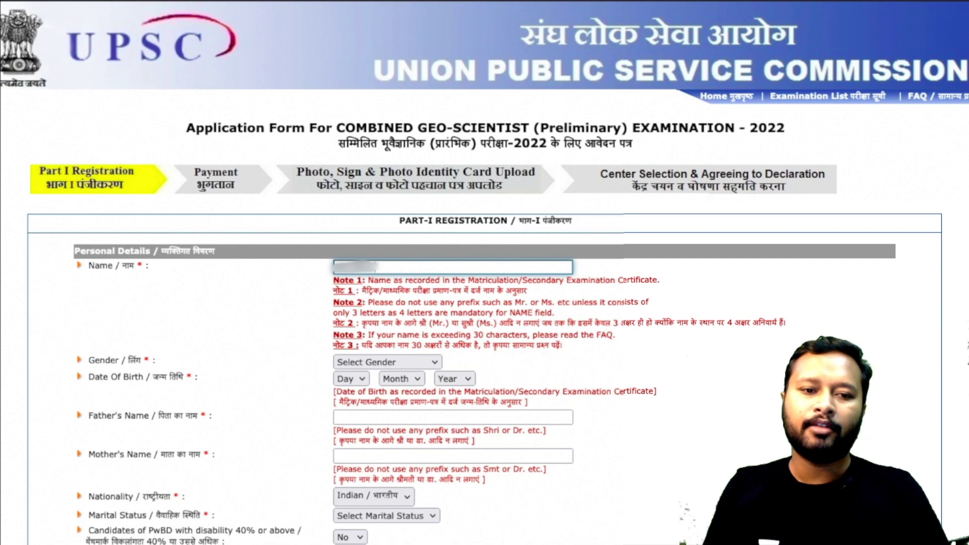
Step: Try EWS and OBC as the community, answering No to the creamy layer question for OBC
{"action": "scroll", "coordinate": [366, 56], "scroll_direction": "down", "scroll_amount": 15}
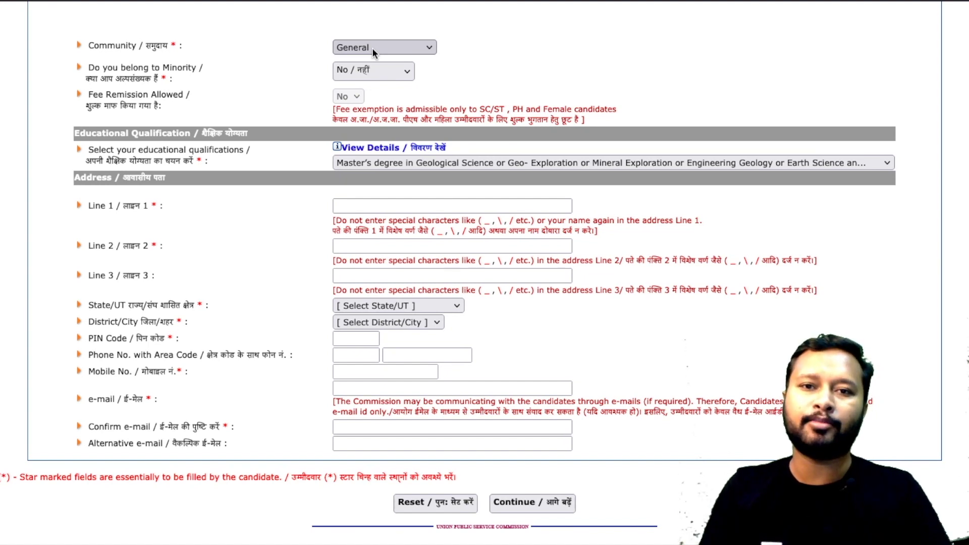
{"action": "left_click", "coordinate": [372, 47]}
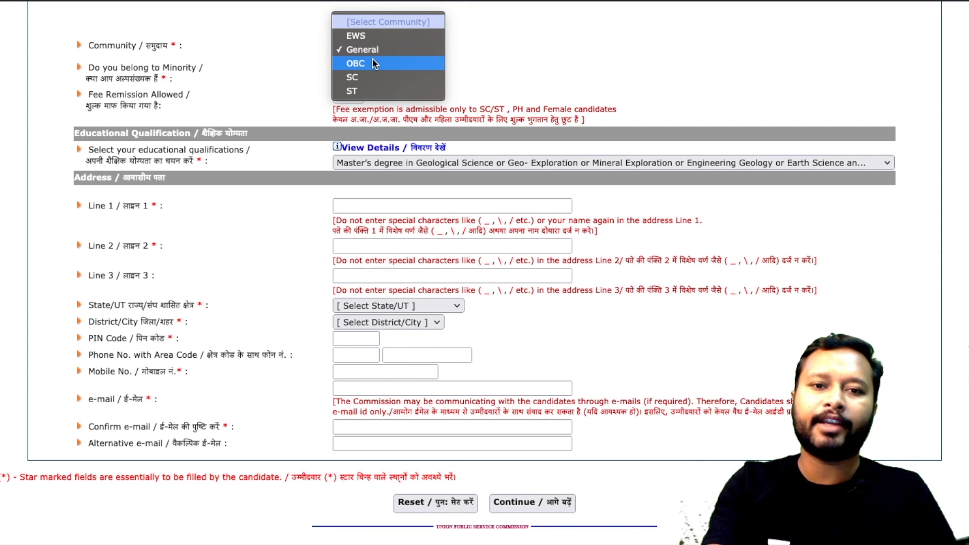
{"action": "left_click", "coordinate": [372, 36]}
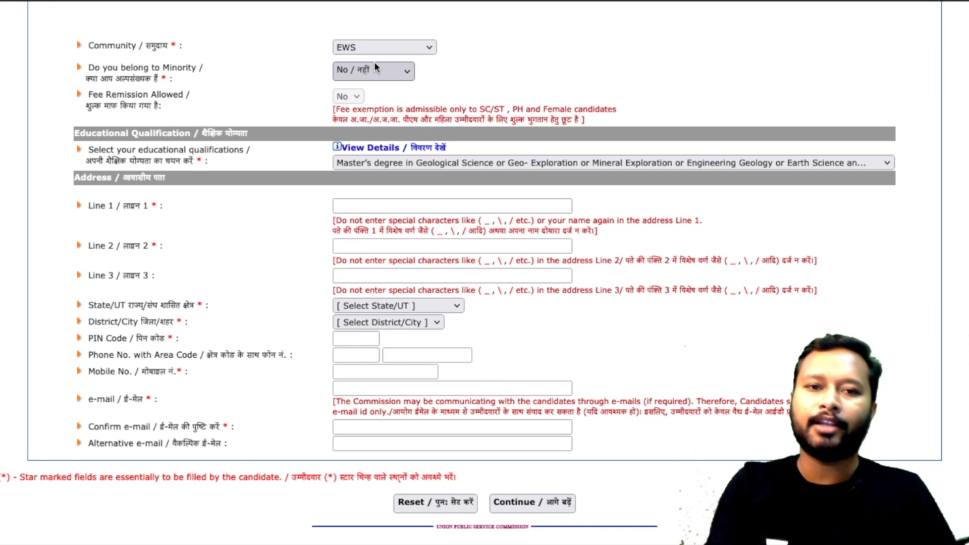
{"action": "left_click", "coordinate": [366, 41]}
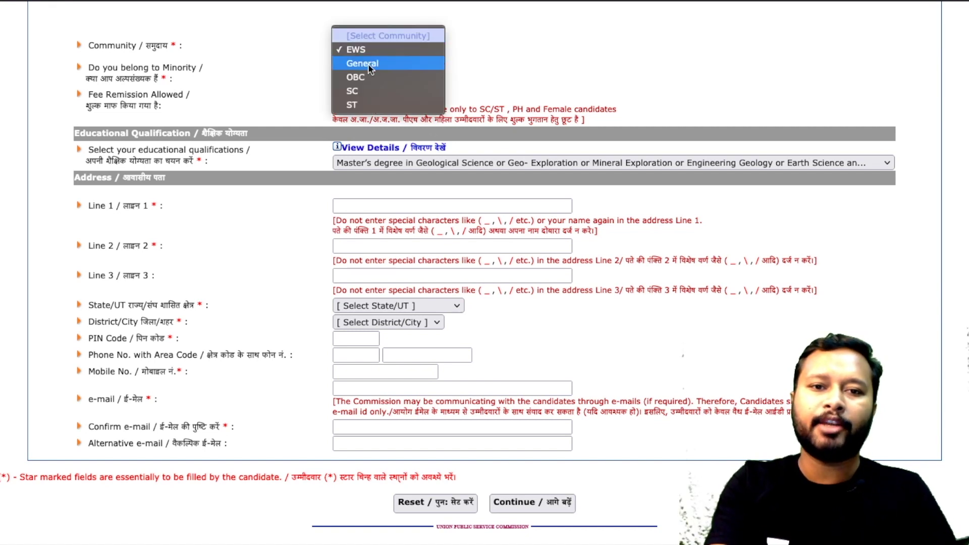
{"action": "left_click", "coordinate": [370, 78]}
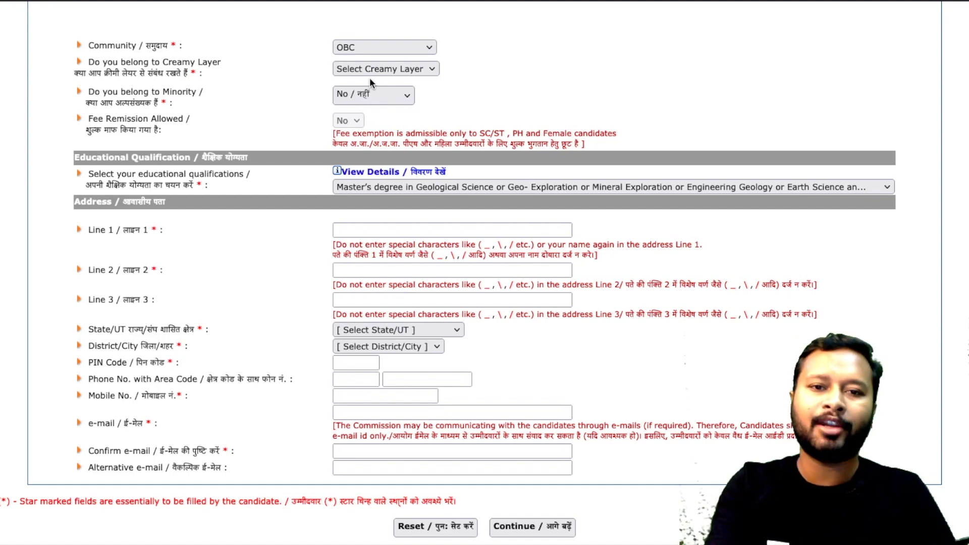
{"action": "left_click", "coordinate": [369, 66]}
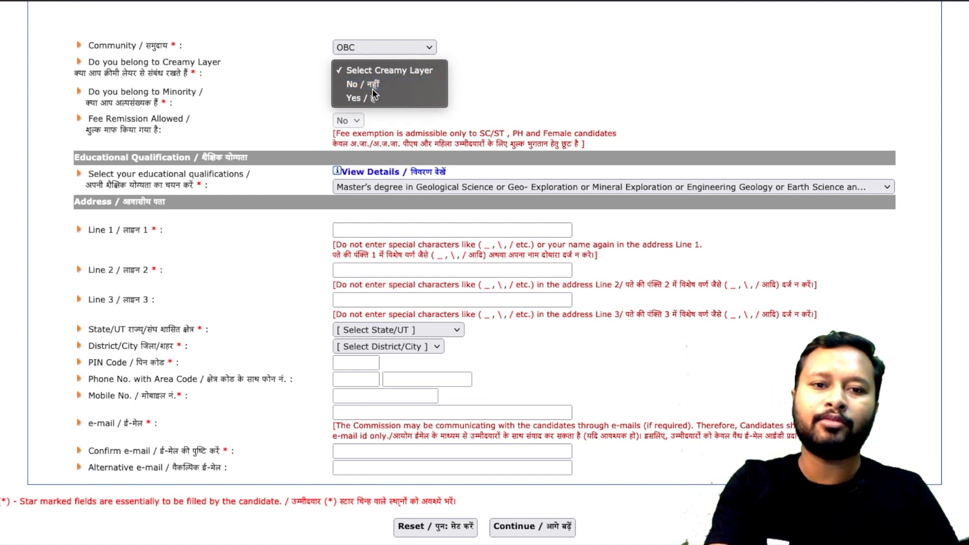
{"action": "left_click", "coordinate": [373, 84]}
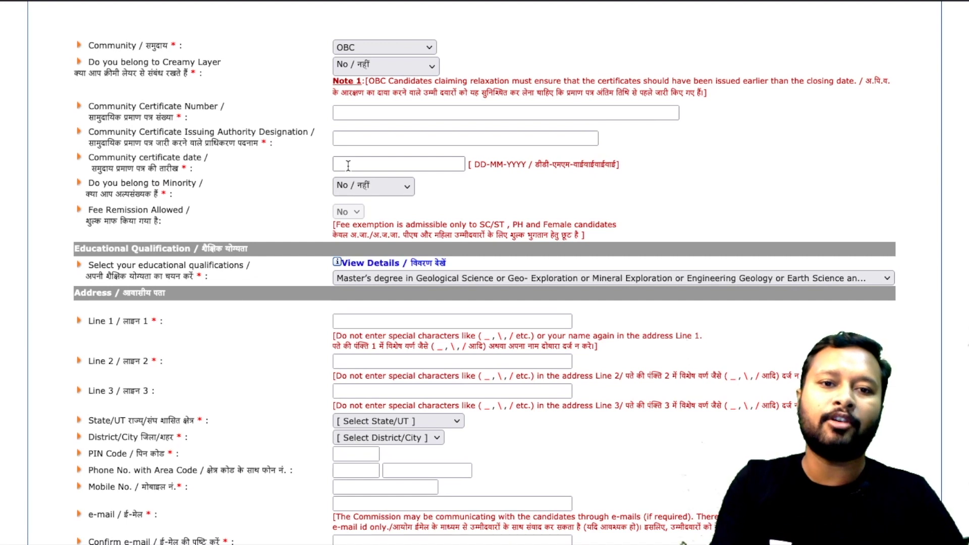
Step: Try SC as the community and activate the Community Certificate Number field
{"action": "left_click", "coordinate": [365, 43]}
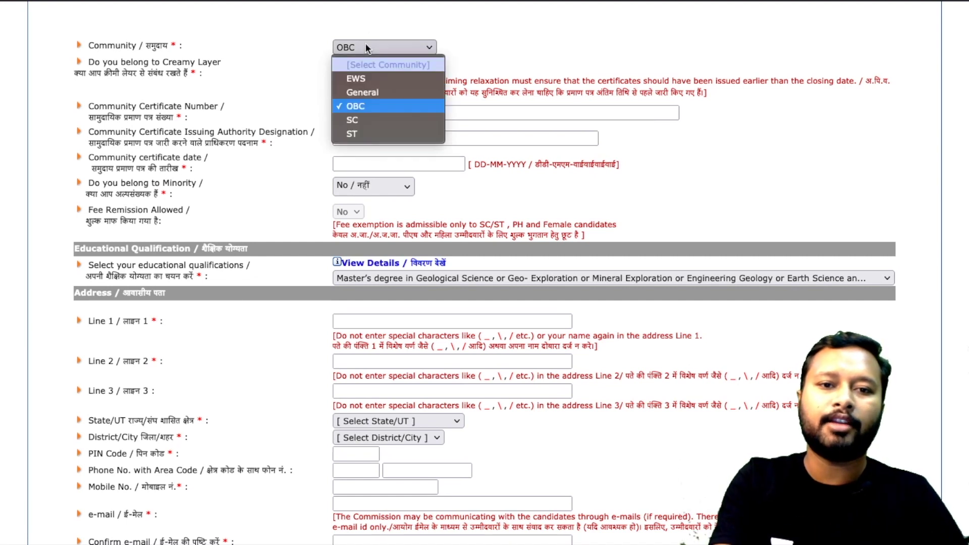
{"action": "left_click", "coordinate": [378, 120]}
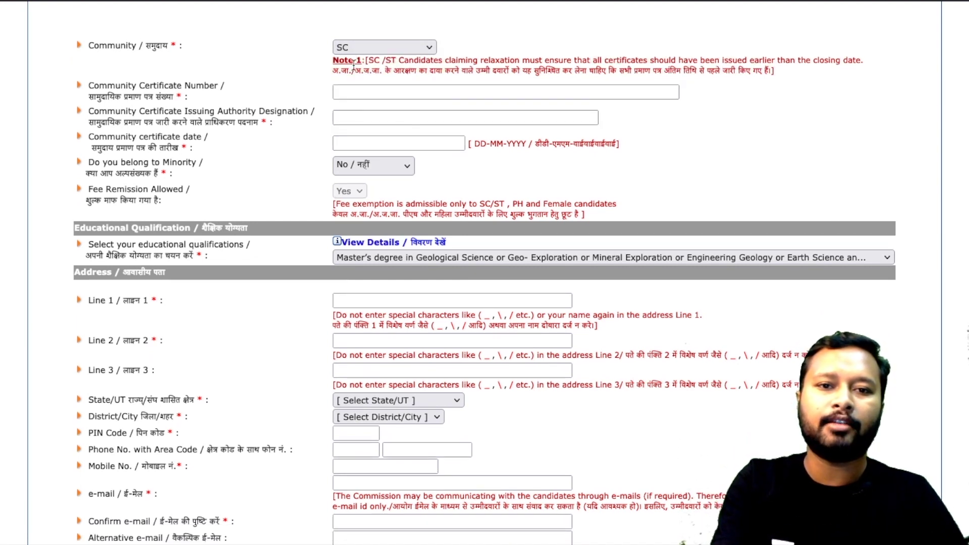
{"action": "left_click", "coordinate": [366, 95]}
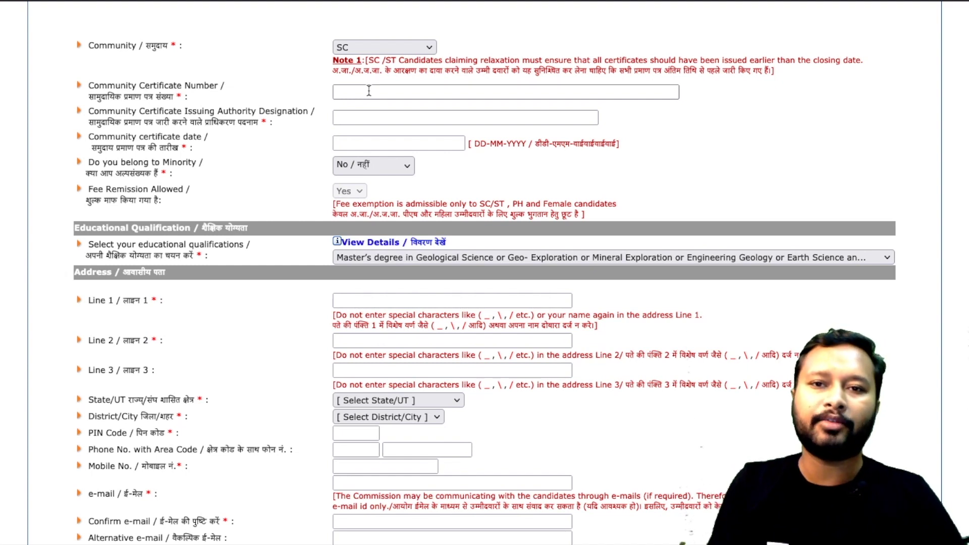
Step: Set the community to General and continue from the completed personal details form
{"action": "left_click", "coordinate": [368, 44]}
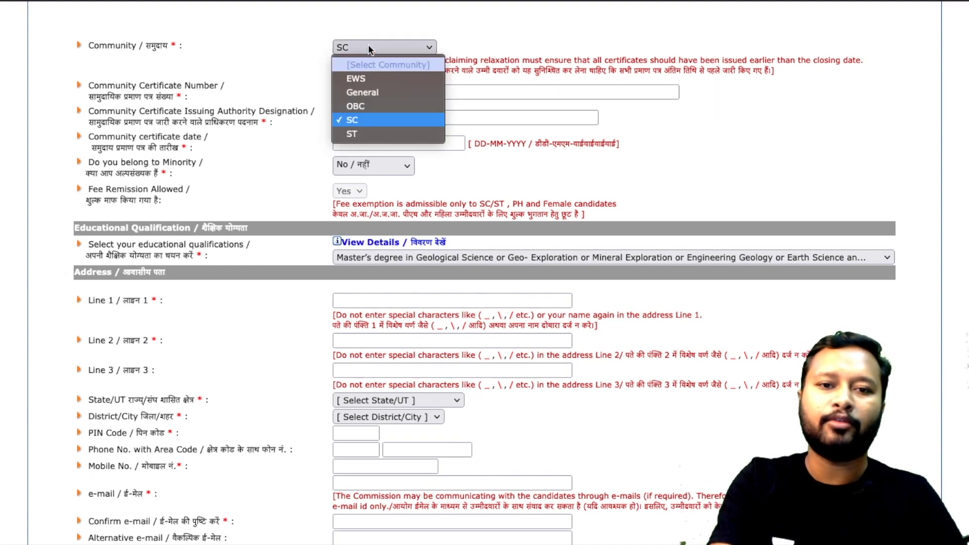
{"action": "left_click", "coordinate": [366, 92]}
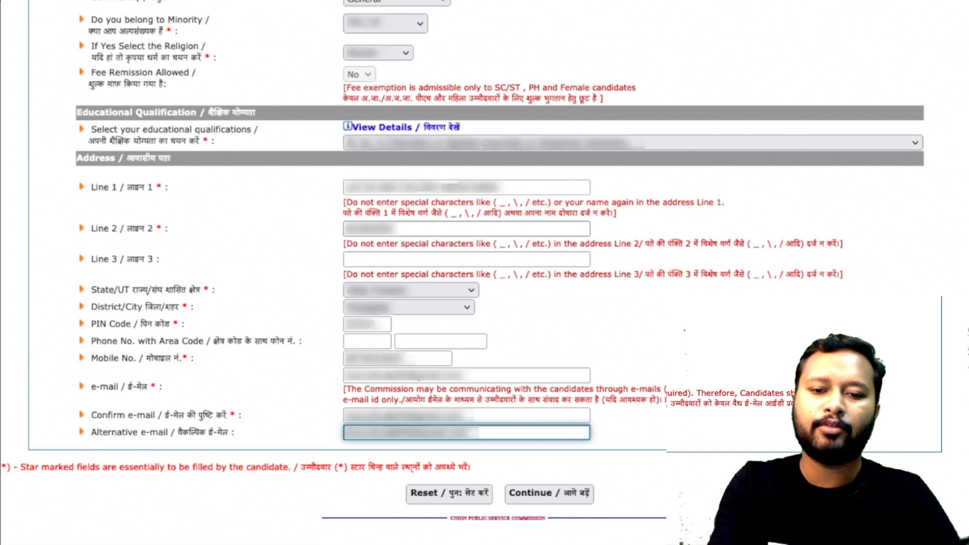
{"action": "left_click", "coordinate": [508, 494]}
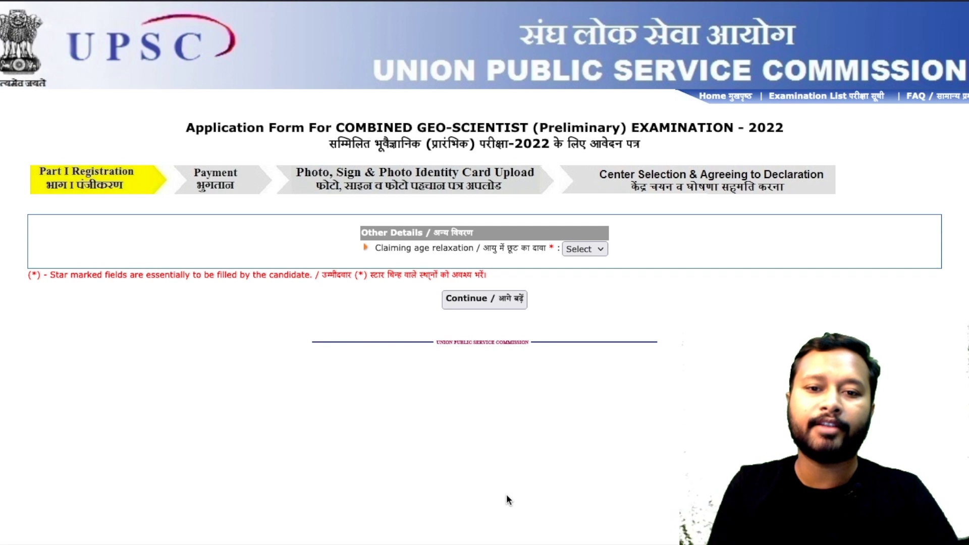
Step: Answer No to claiming age relaxation and continue to the photo identity card page
{"action": "left_click", "coordinate": [587, 249]}
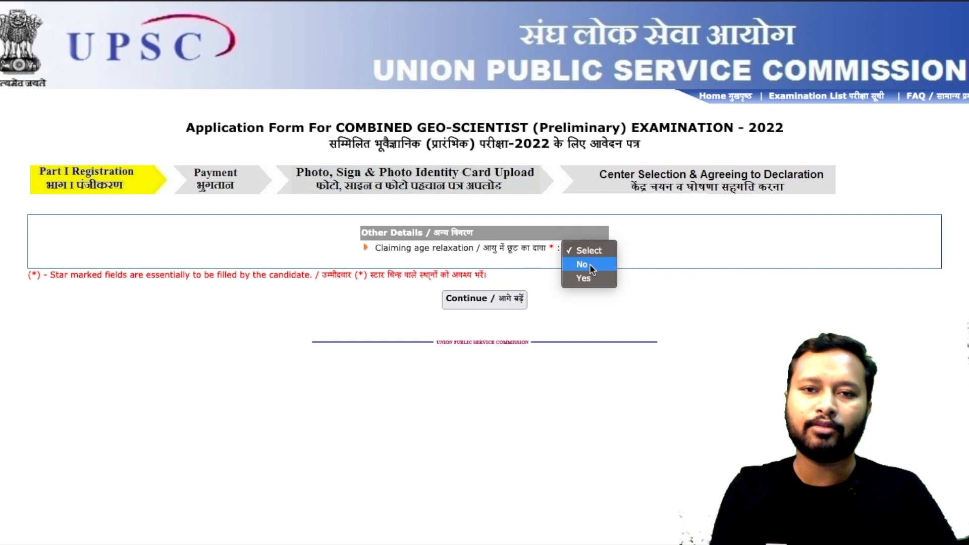
{"action": "left_click", "coordinate": [590, 268]}
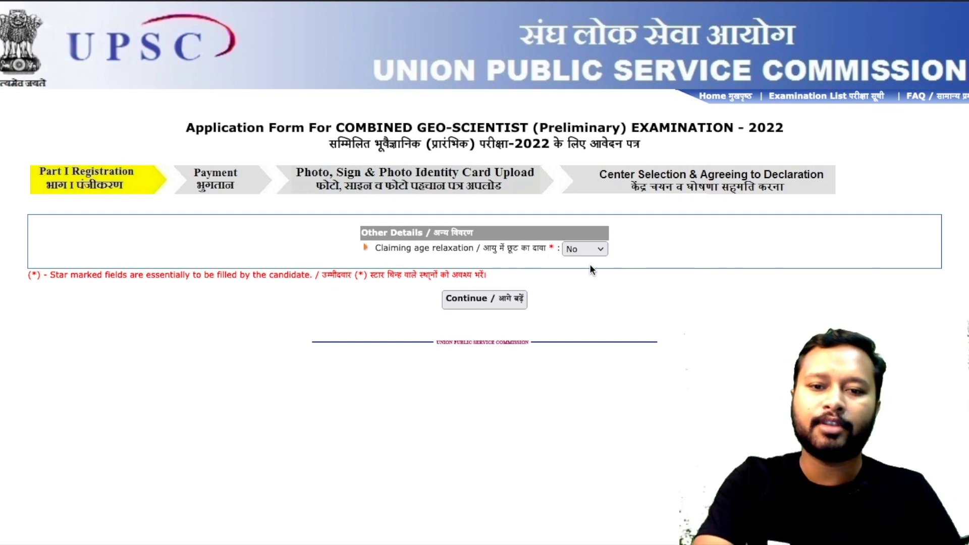
{"action": "left_click", "coordinate": [473, 298]}
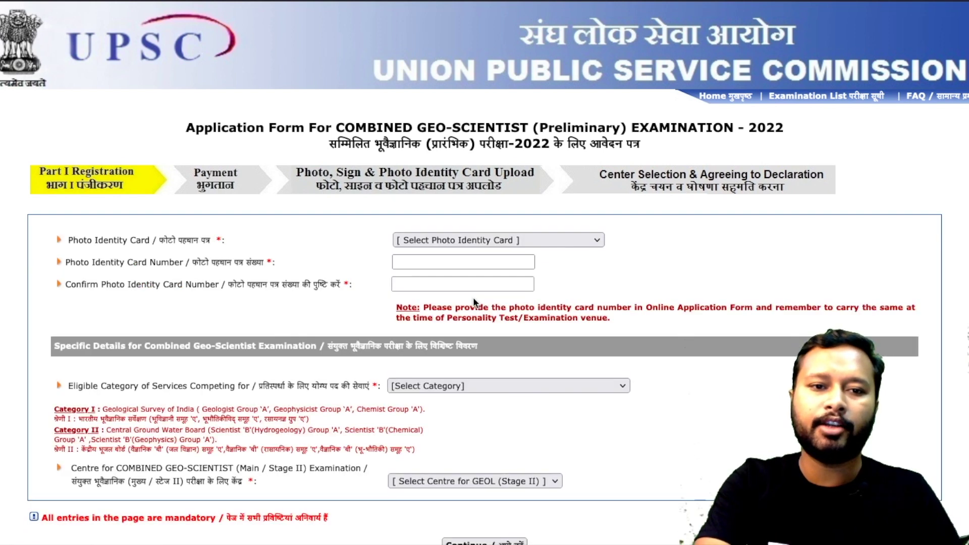
Step: Review the photo identity card and exam-specific fields, viewing the choices for service category and Stage II examination centre
{"action": "scroll", "coordinate": [475, 302], "scroll_direction": "down", "scroll_amount": 1}
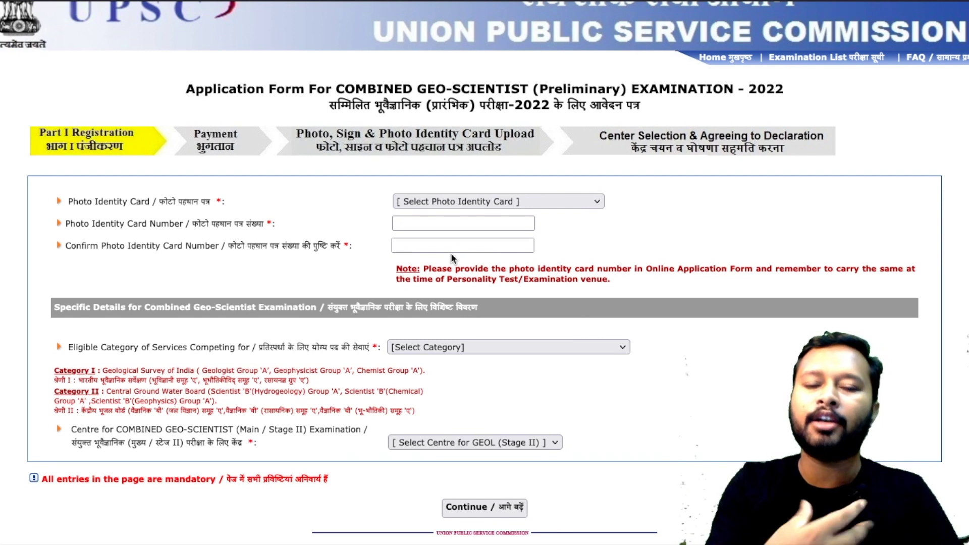
{"action": "scroll", "coordinate": [451, 253], "scroll_direction": "down", "scroll_amount": 1}
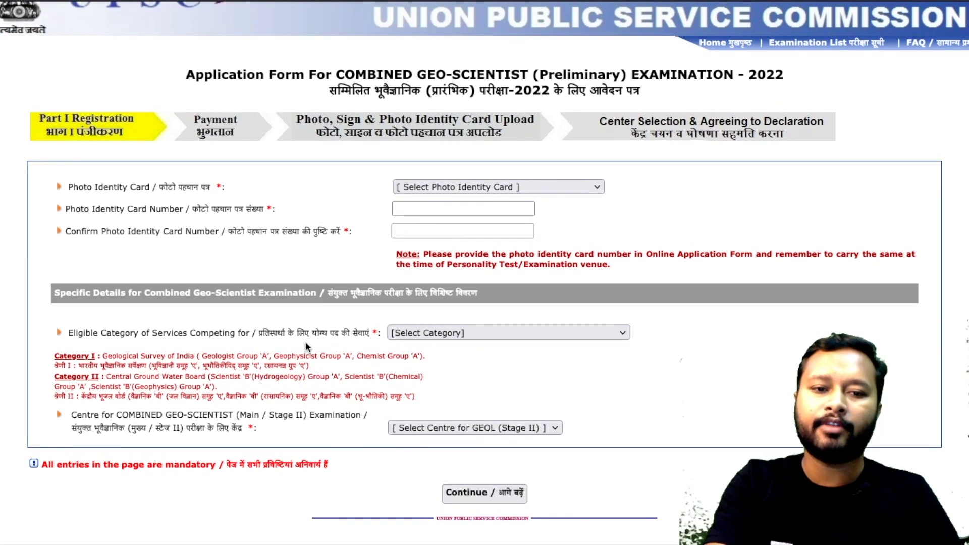
{"action": "left_click", "coordinate": [416, 334]}
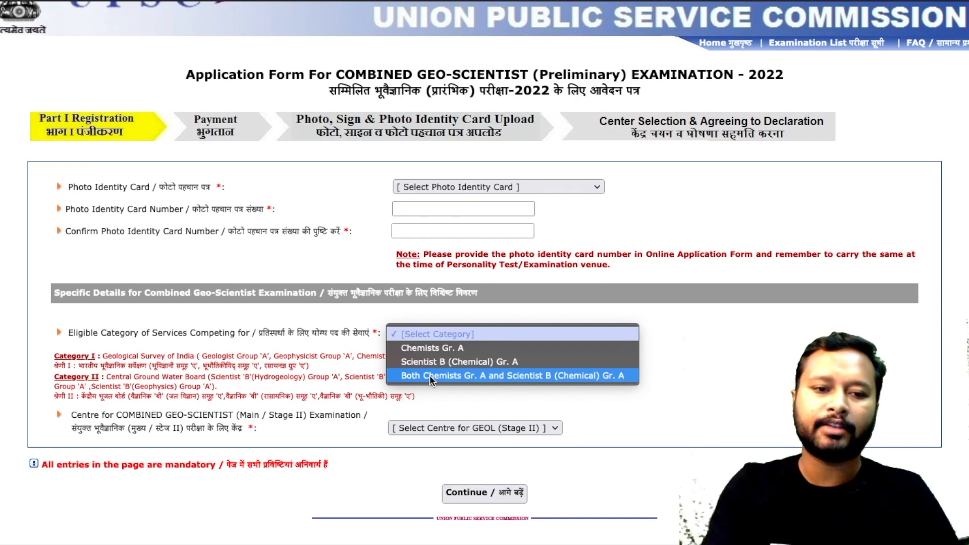
{"action": "left_click", "coordinate": [324, 422]}
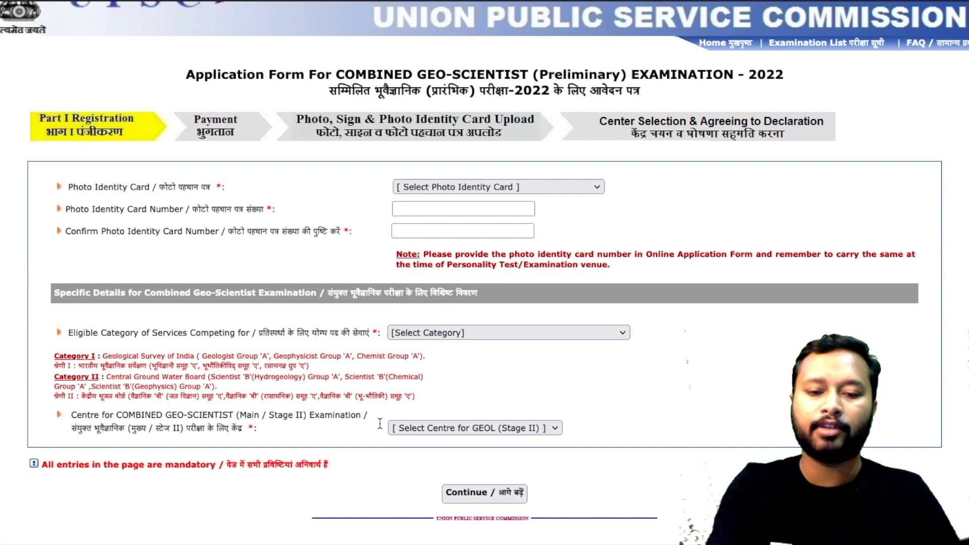
{"action": "left_click", "coordinate": [424, 425]}
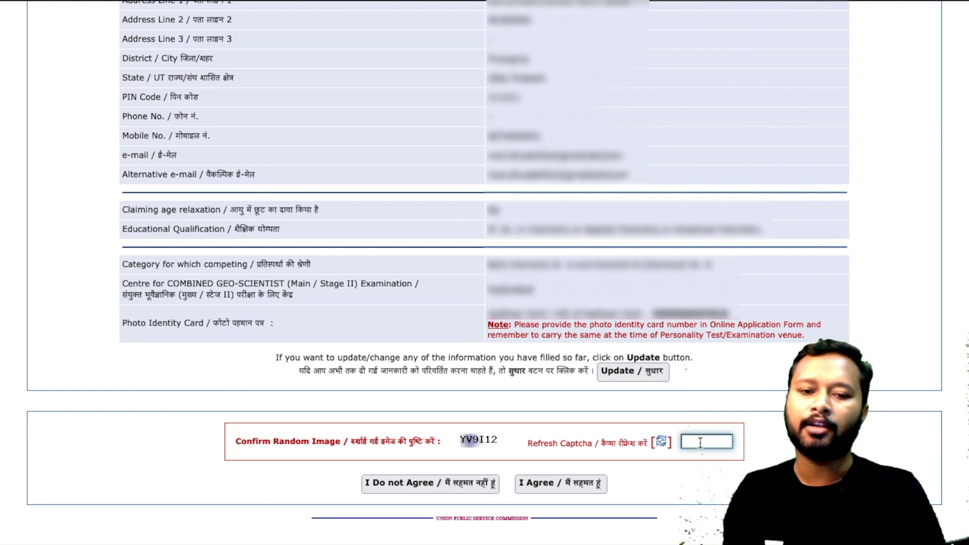
Step: Enter the captcha code, agree to the Part-I registration details and accept that no further changes are permitted
{"action": "type", "text": "YV9I12"}
{"action": "left_click", "coordinate": [522, 485]}
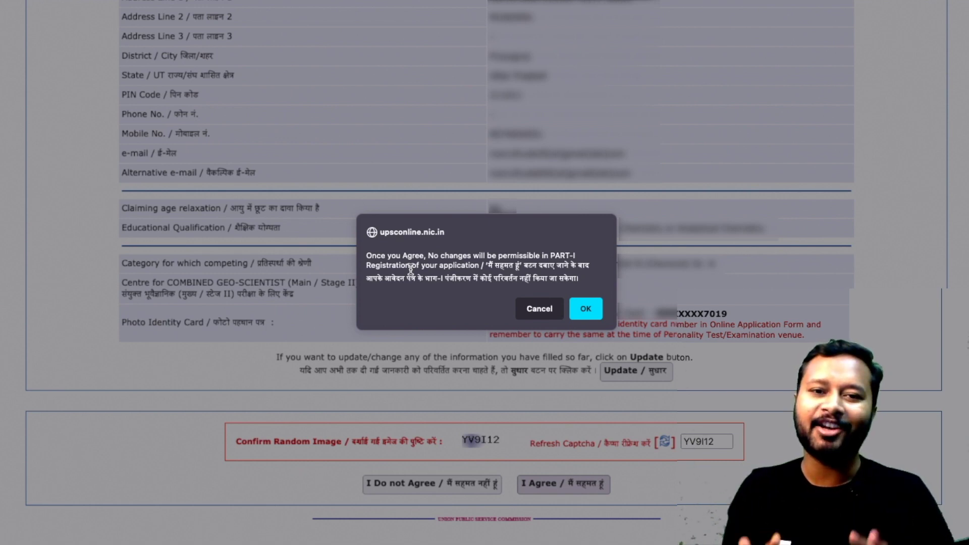
{"action": "left_click", "coordinate": [584, 308]}
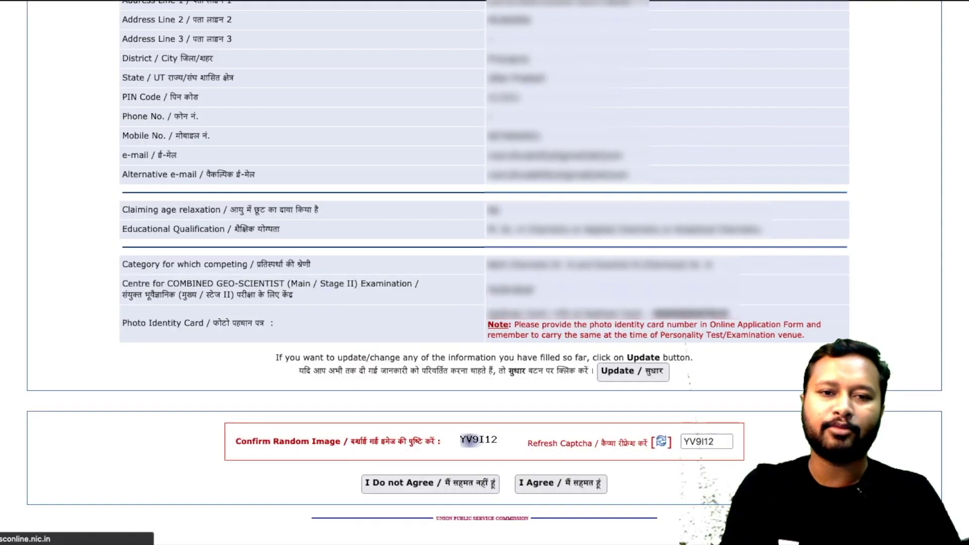
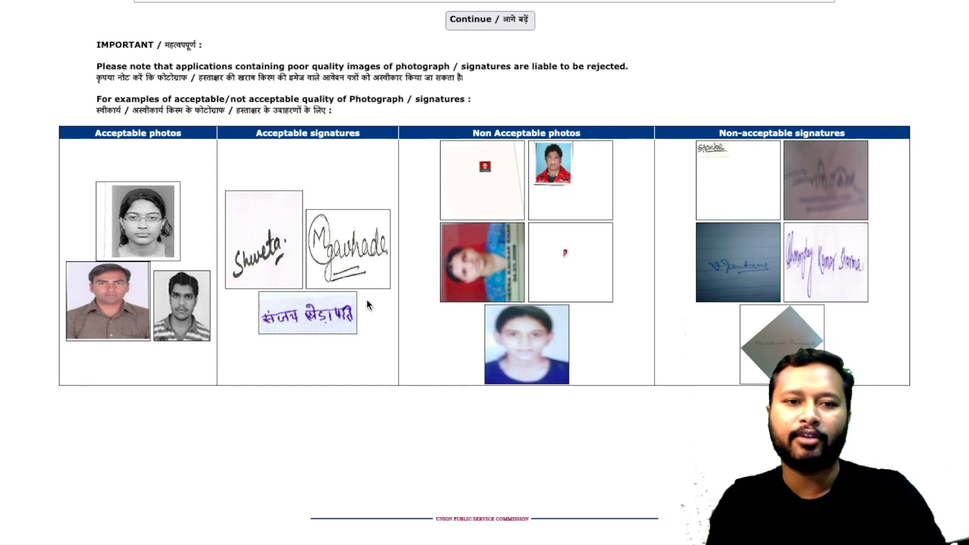
Step: Continue from the photo and signature guidance page to centre selection and view the available examination centre choices
{"action": "left_click", "coordinate": [471, 19]}
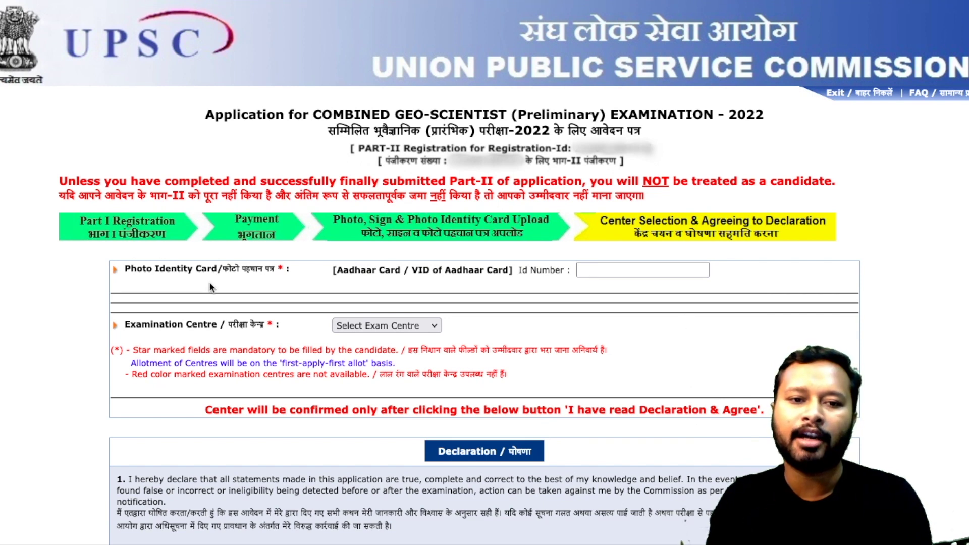
{"action": "left_click", "coordinate": [593, 271]}
{"action": "left_click", "coordinate": [363, 326]}
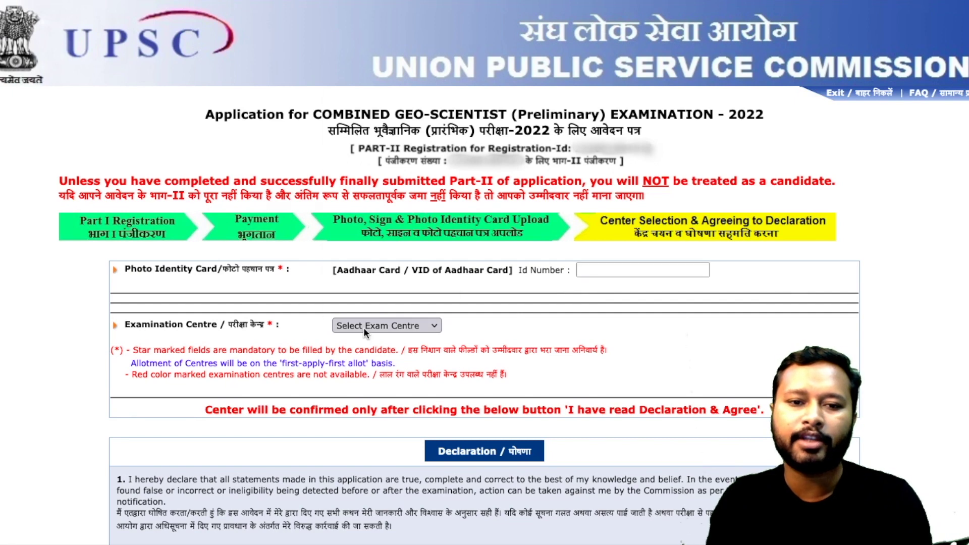
{"action": "scroll", "coordinate": [394, 216], "scroll_direction": "down", "scroll_amount": 1}
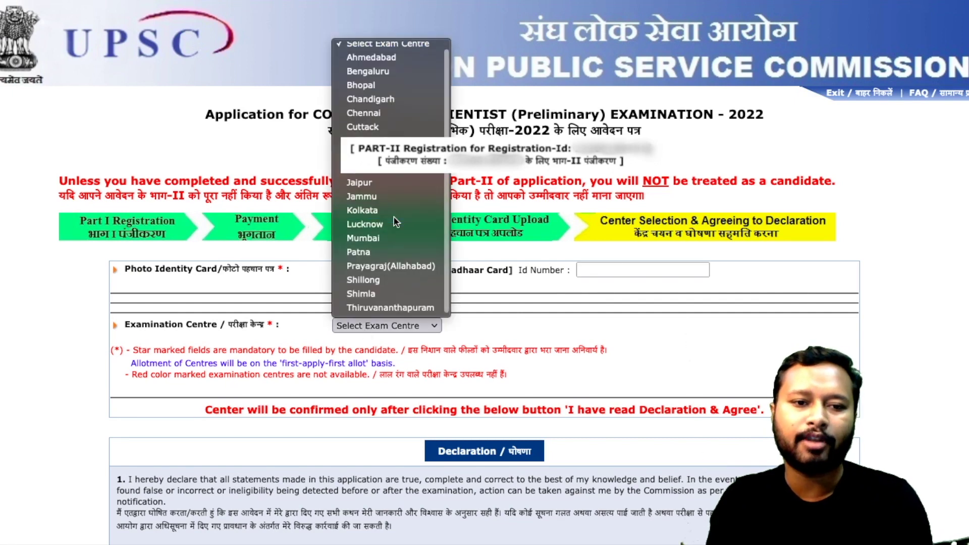
{"action": "scroll", "coordinate": [394, 216], "scroll_direction": "up", "scroll_amount": 1}
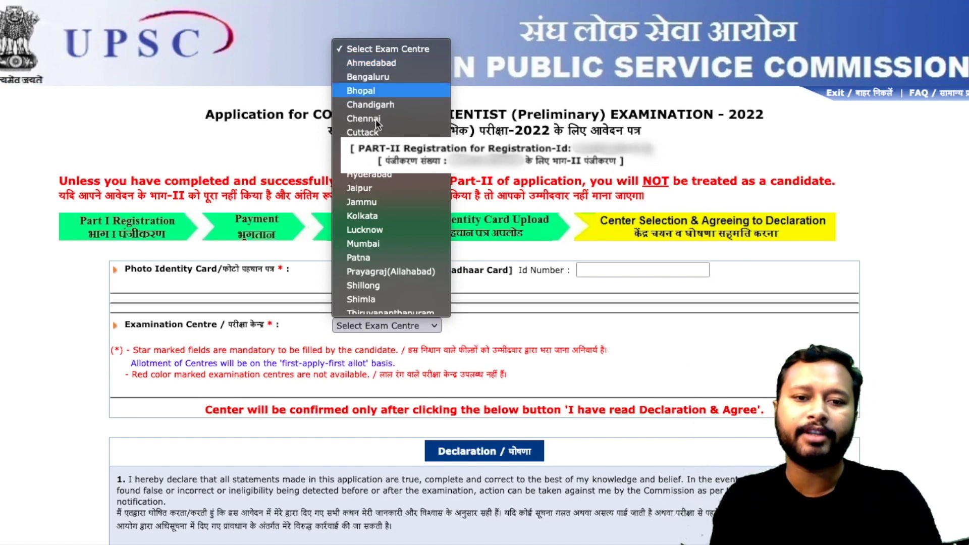
{"action": "scroll", "coordinate": [386, 90], "scroll_direction": "down", "scroll_amount": 1}
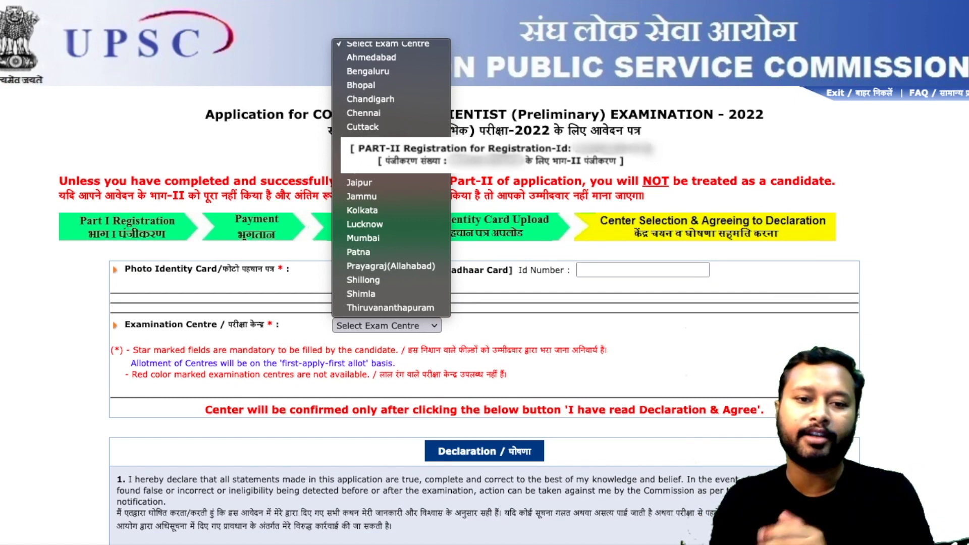
{"action": "scroll", "coordinate": [391, 176], "scroll_direction": "down", "scroll_amount": 1}
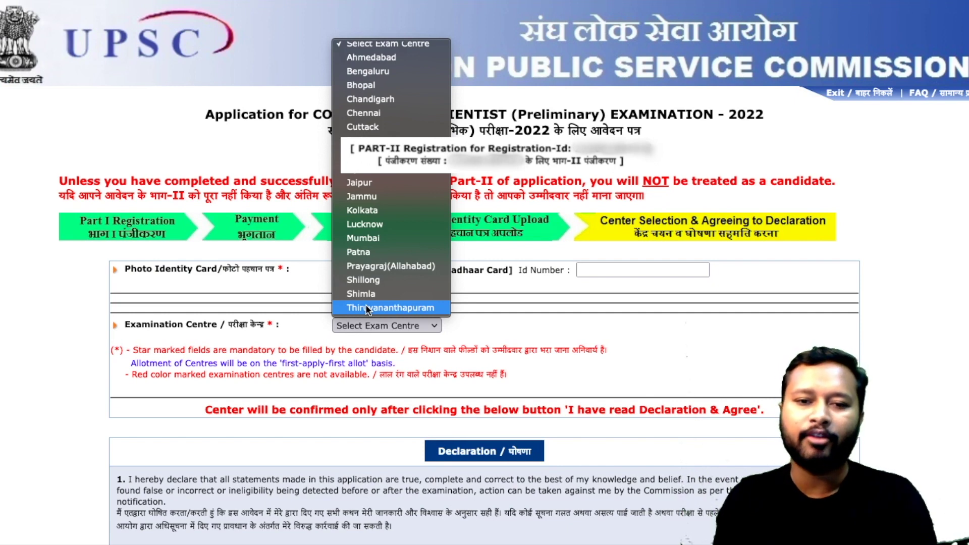
Step: Activate the photo identity card number entry, and agree to the declaration to finally submit the Part-II application
{"action": "left_click", "coordinate": [610, 270]}
{"action": "left_click", "coordinate": [609, 270]}
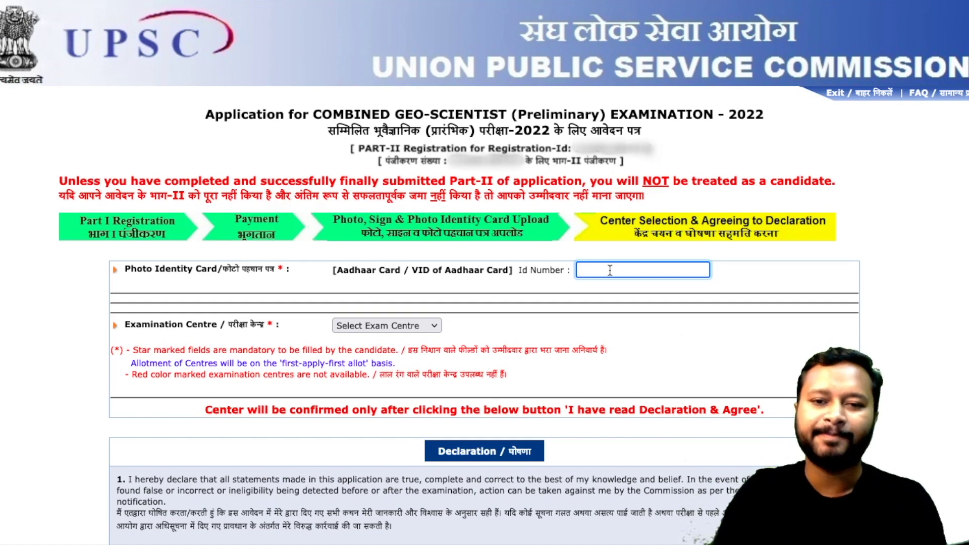
{"action": "scroll", "coordinate": [494, 452], "scroll_direction": "down", "scroll_amount": 7}
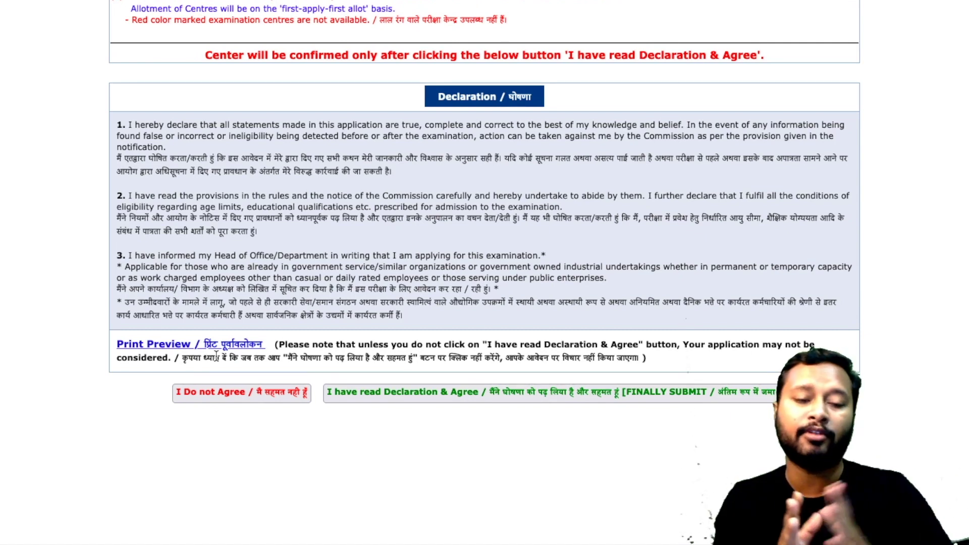
{"action": "left_click", "coordinate": [471, 393]}
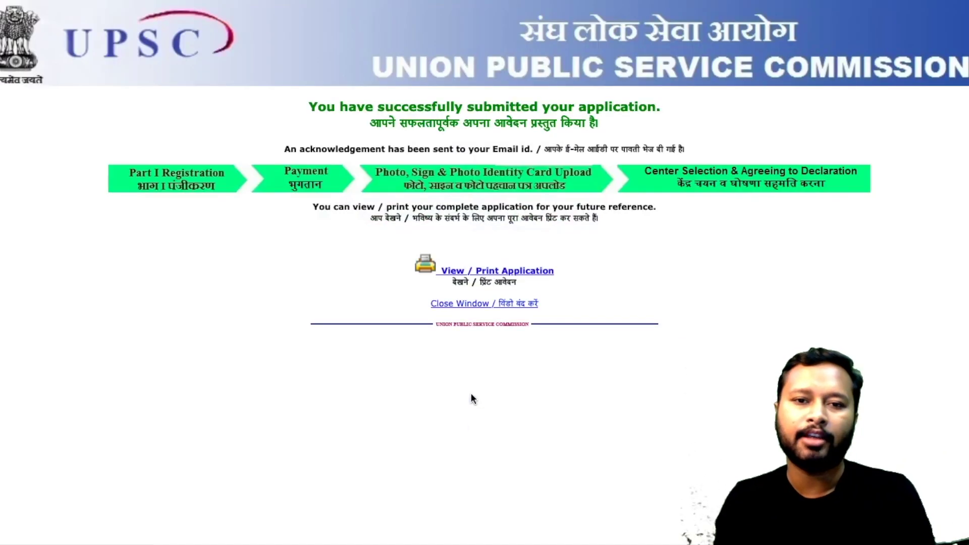